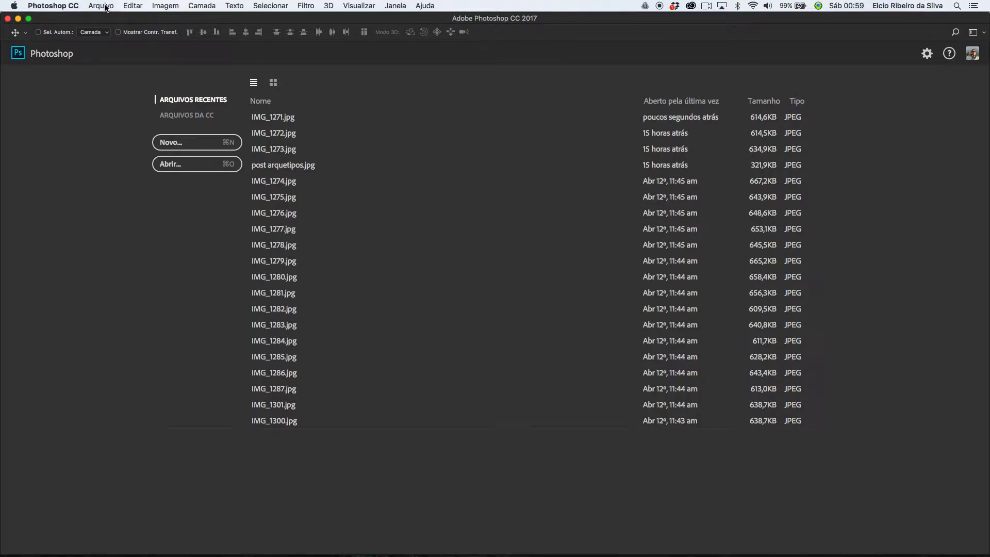
Start a new document and browse the Foto, Impressão, Arte e ilustração, Web, Dispositivos móveis and Filme e vídeo presets
click(106, 8)
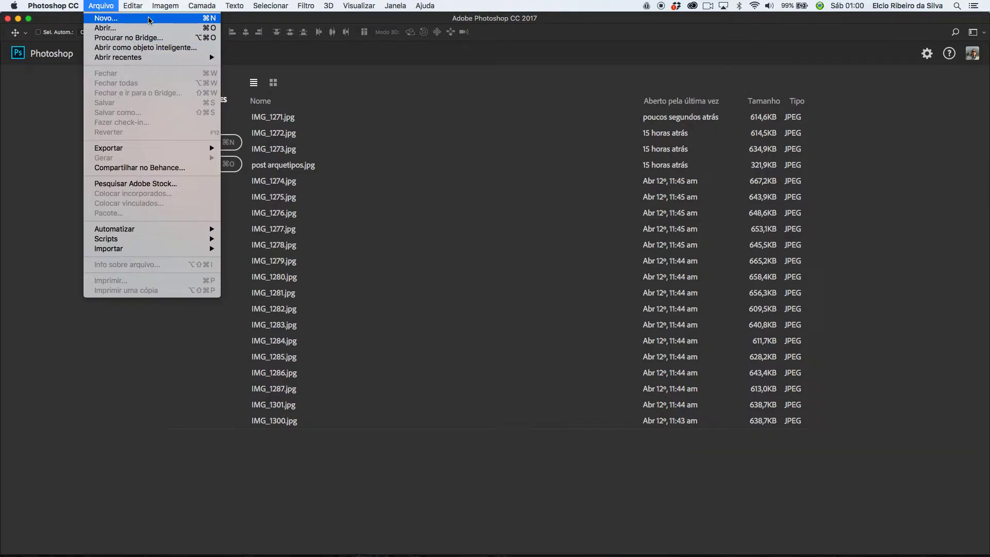
click(195, 20)
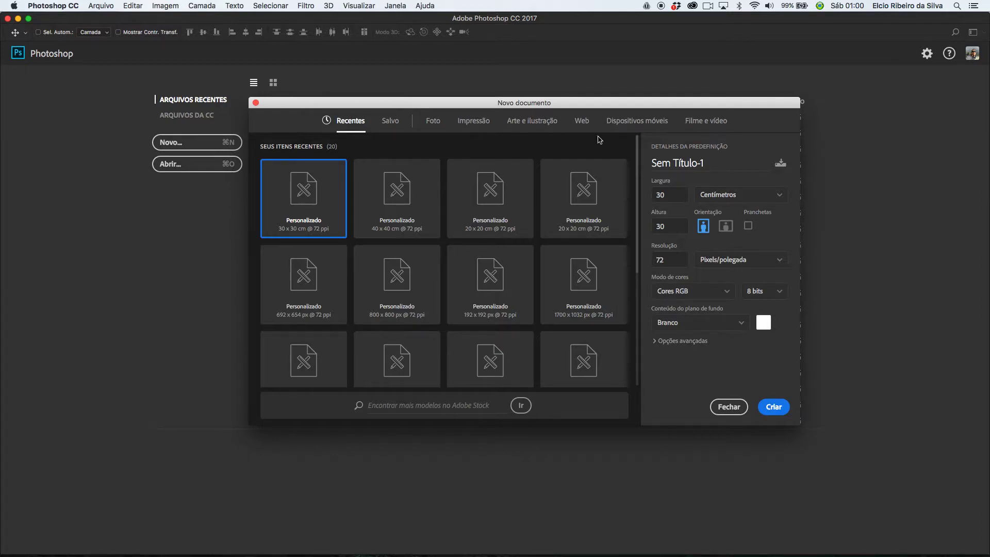
click(433, 124)
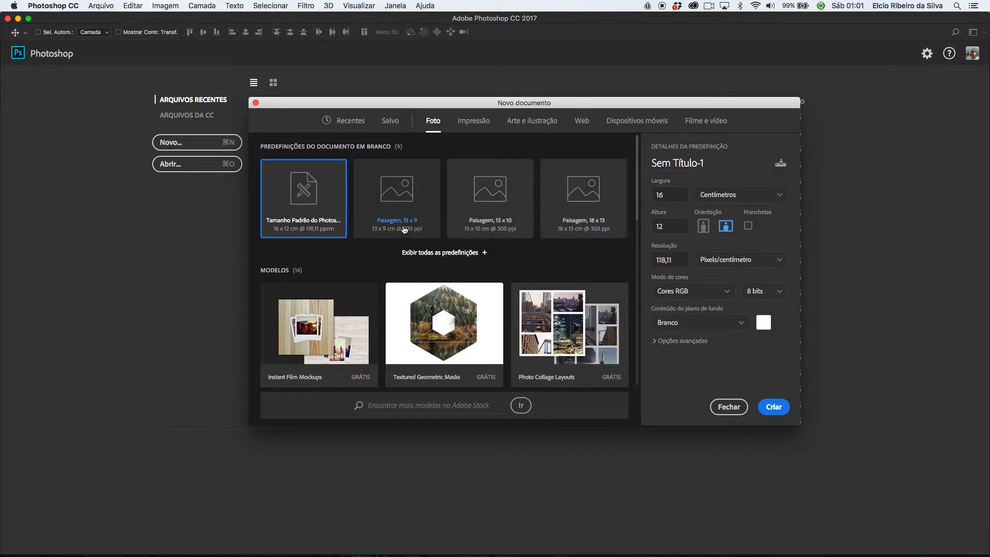
click(470, 130)
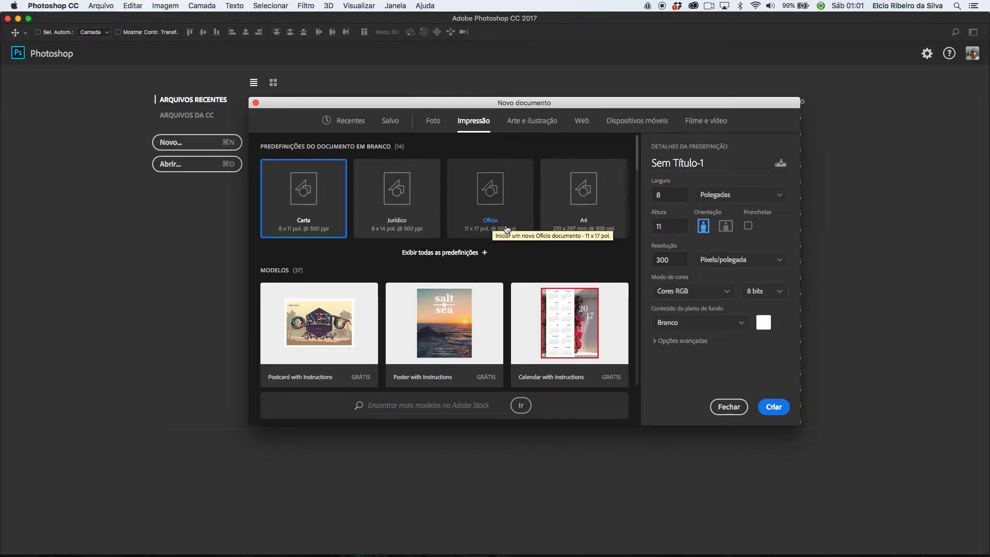
click(463, 255)
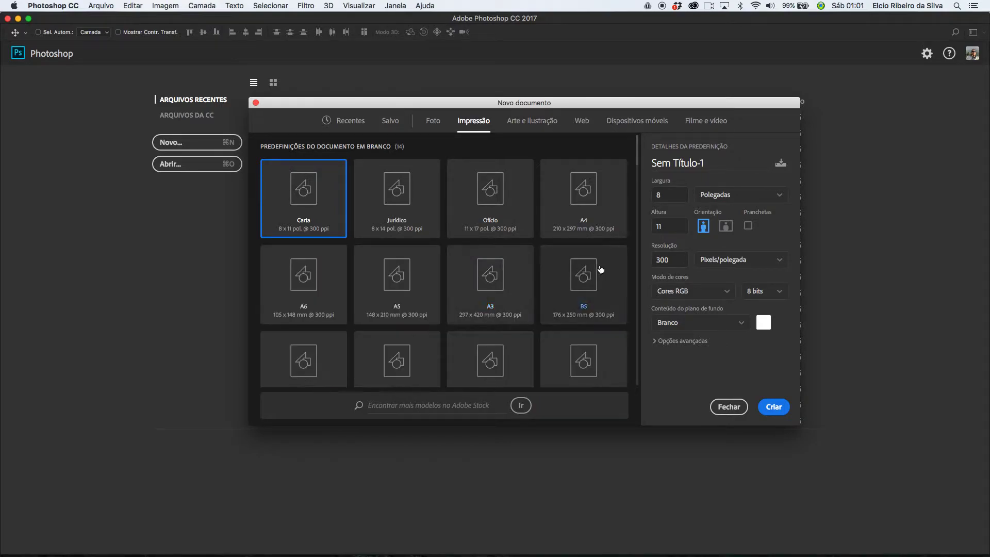
mouse_move(637, 161)
mouse_down()
mouse_move(638, 180)
mouse_move(636, 155)
mouse_up()
click(539, 121)
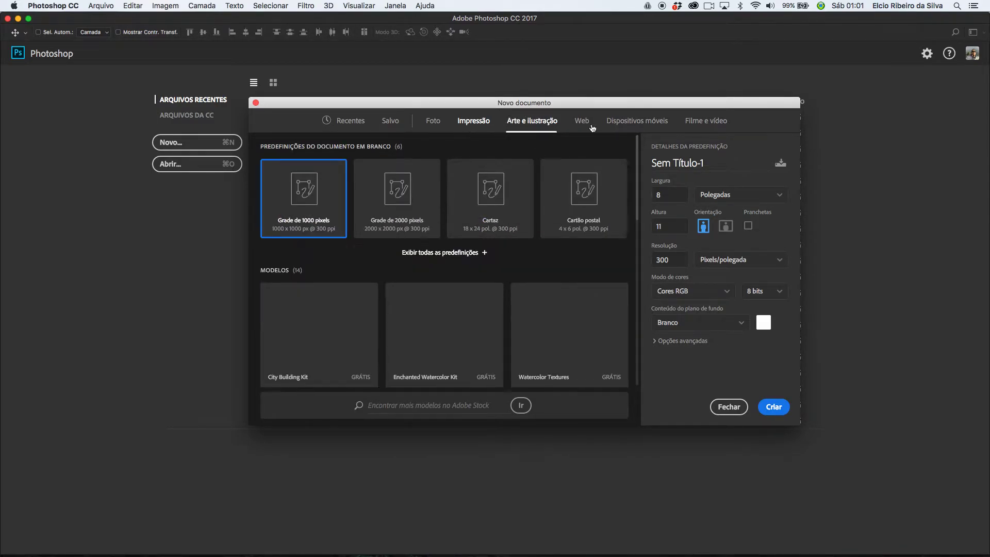
click(581, 124)
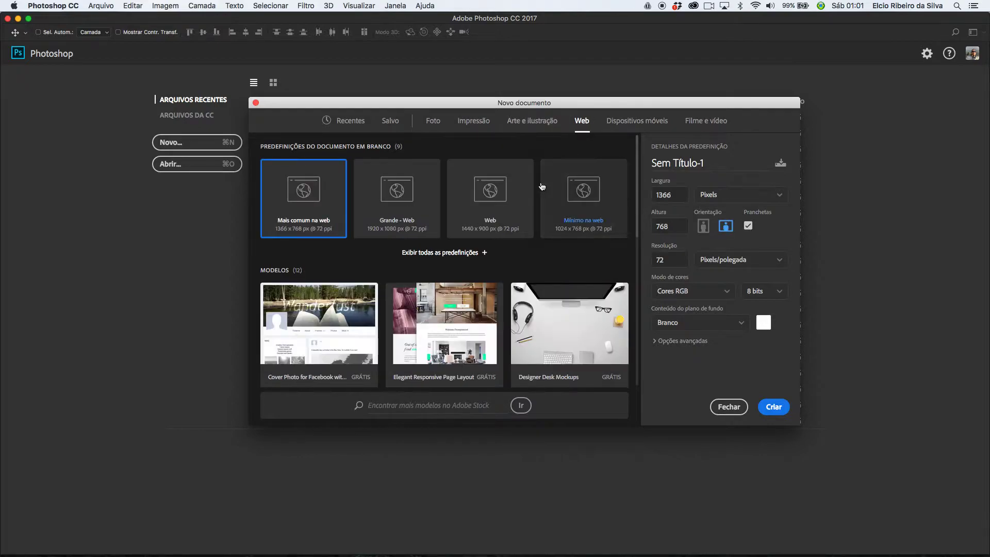
click(637, 122)
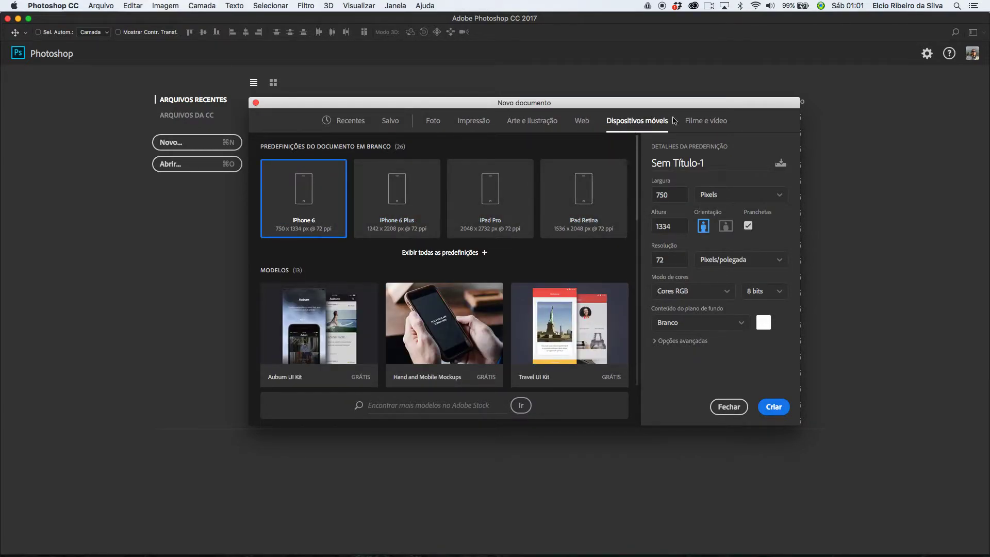
click(707, 124)
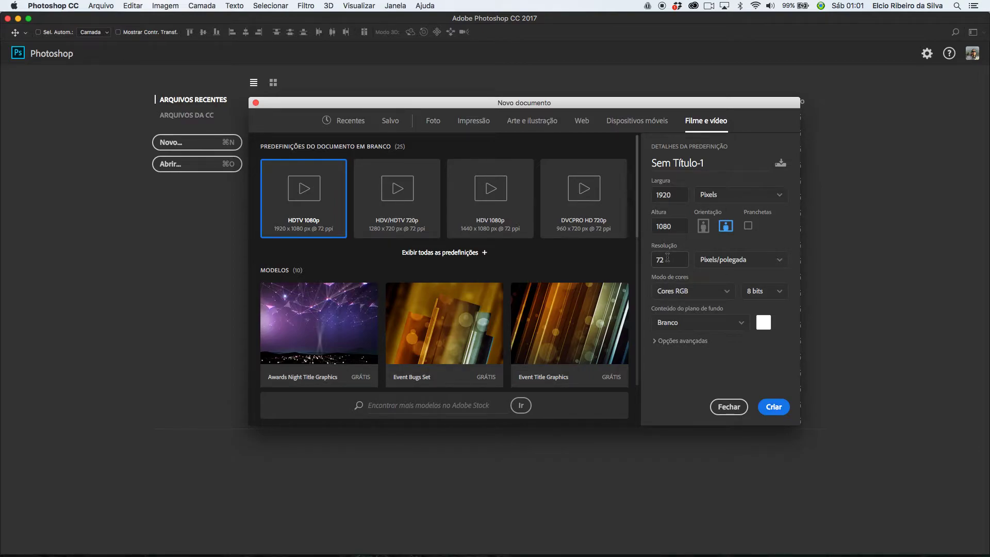
Name the new document "teste faeg"
click(710, 165)
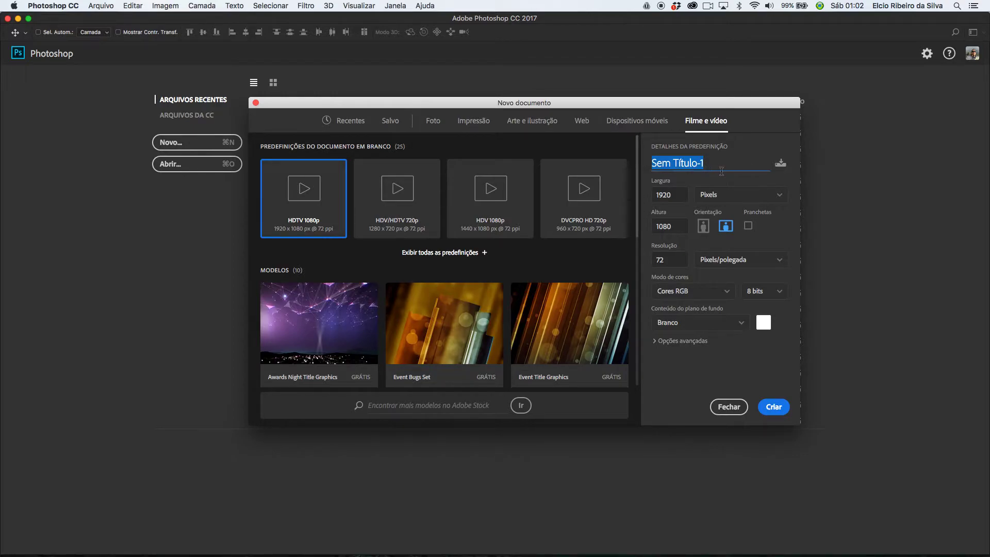
text(teste)
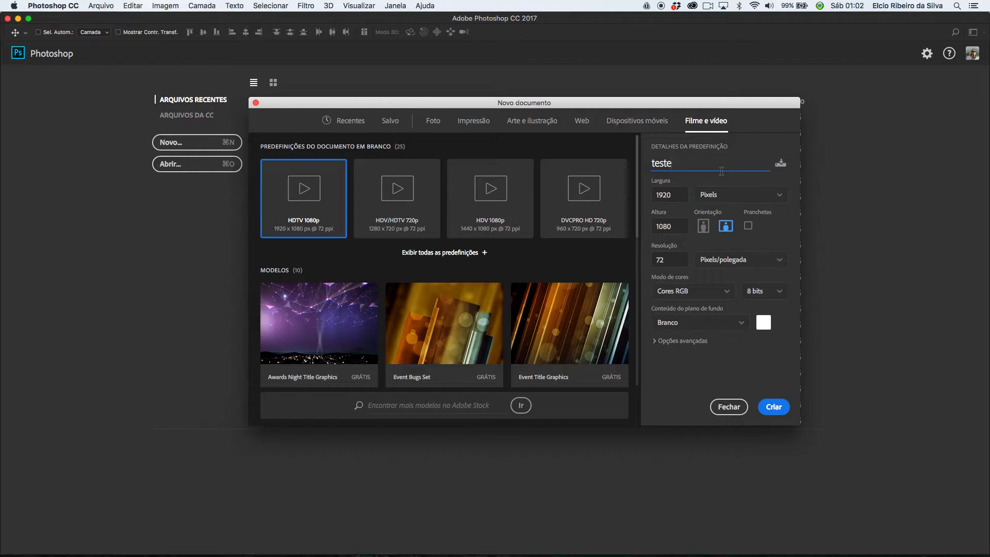
text( faeg)
Set the document units to Centímetros, with a width of 20 and a height of 10
click(747, 196)
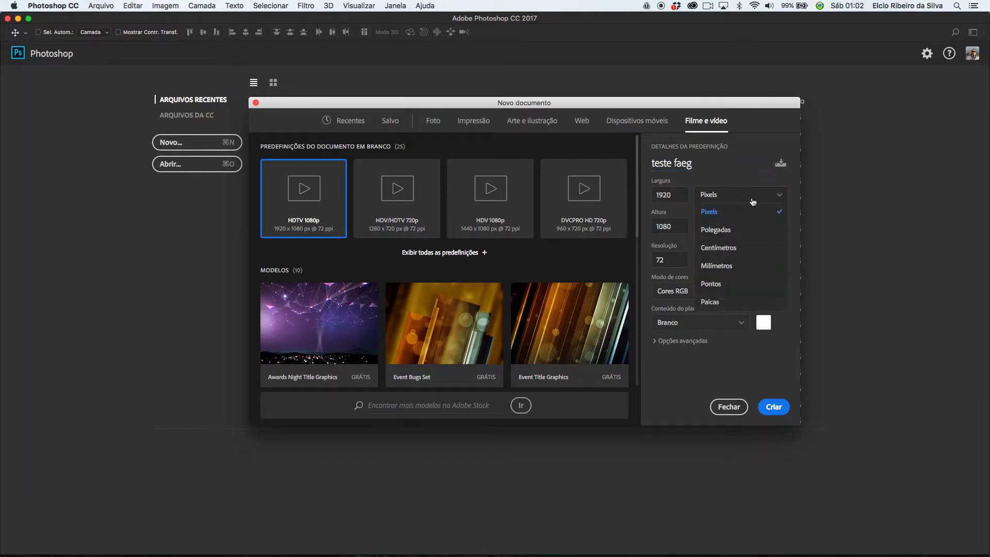
click(726, 249)
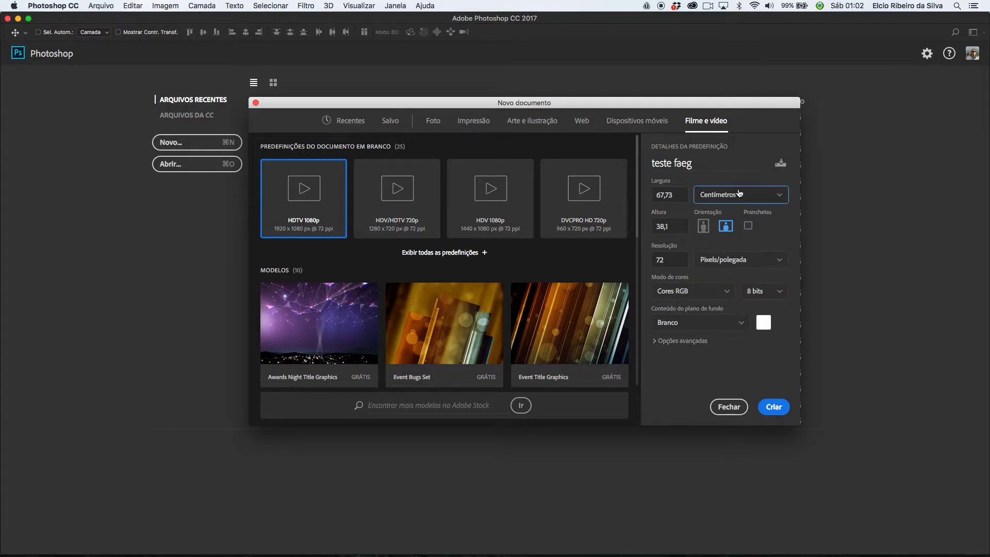
click(676, 196)
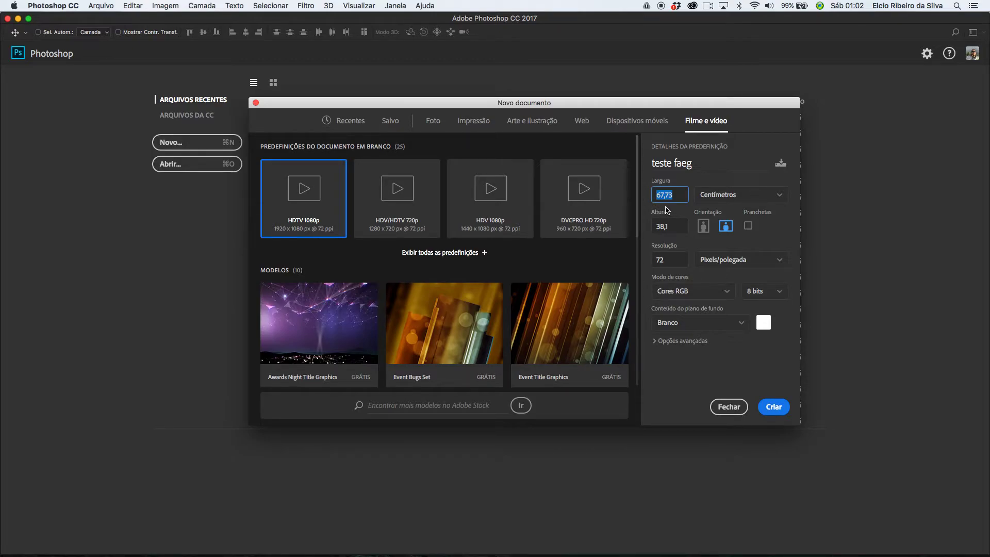
text(20)
click(668, 227)
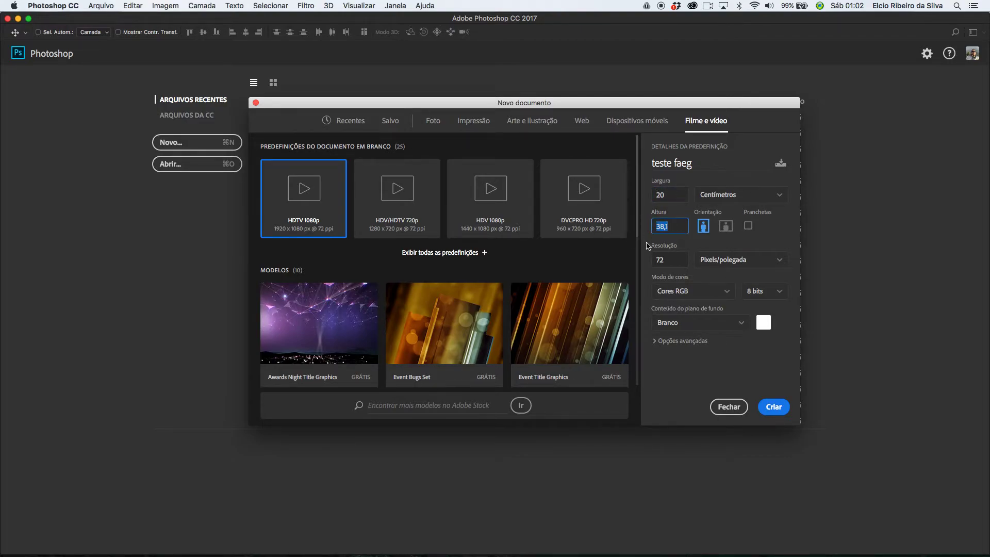
text(10)
Choose landscape orientation and a Branco background, and create the document
click(726, 227)
click(703, 227)
click(726, 232)
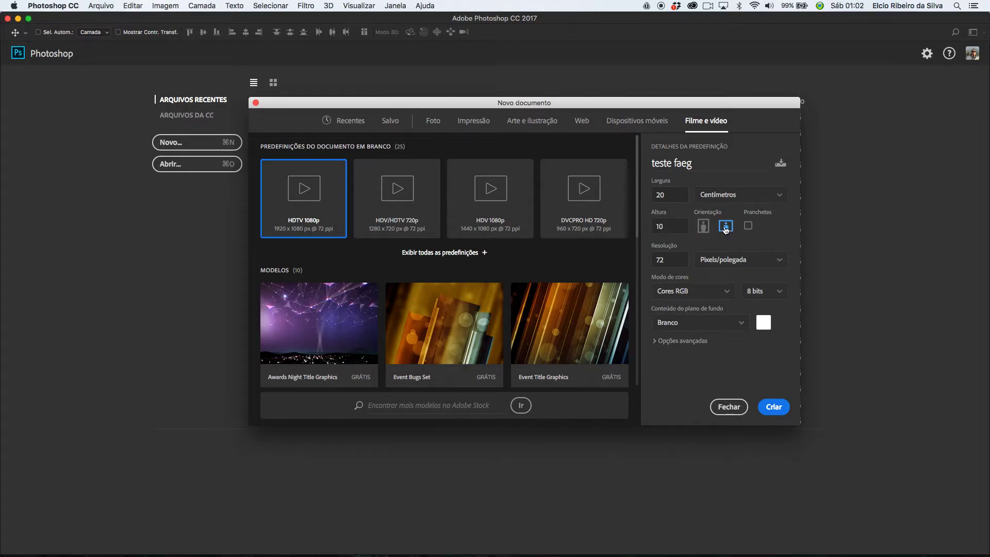
click(671, 261)
click(721, 325)
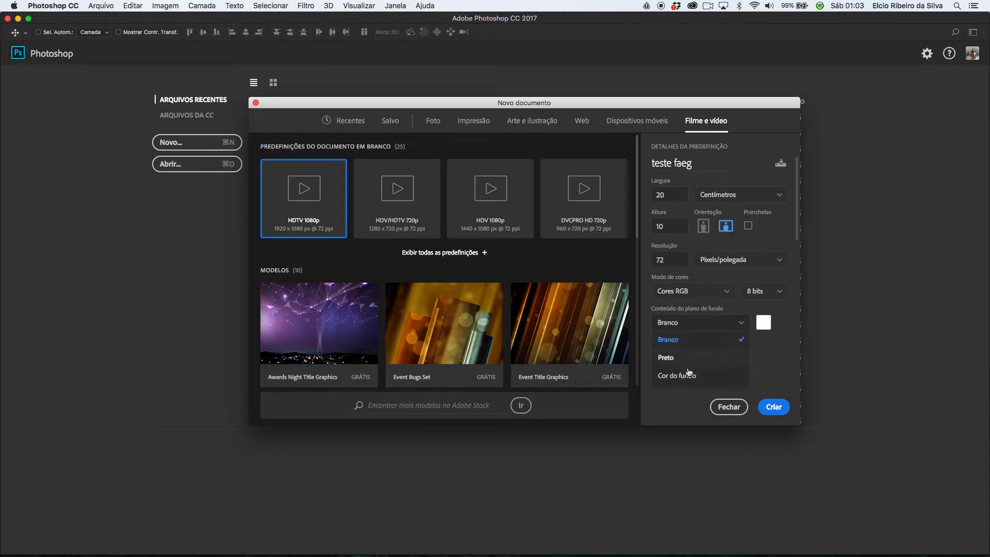
click(707, 342)
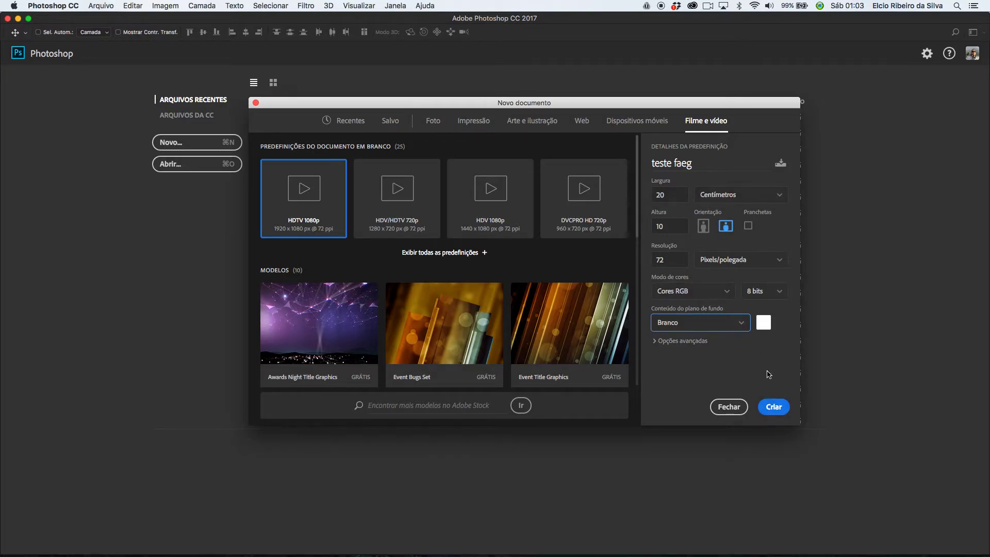
click(775, 408)
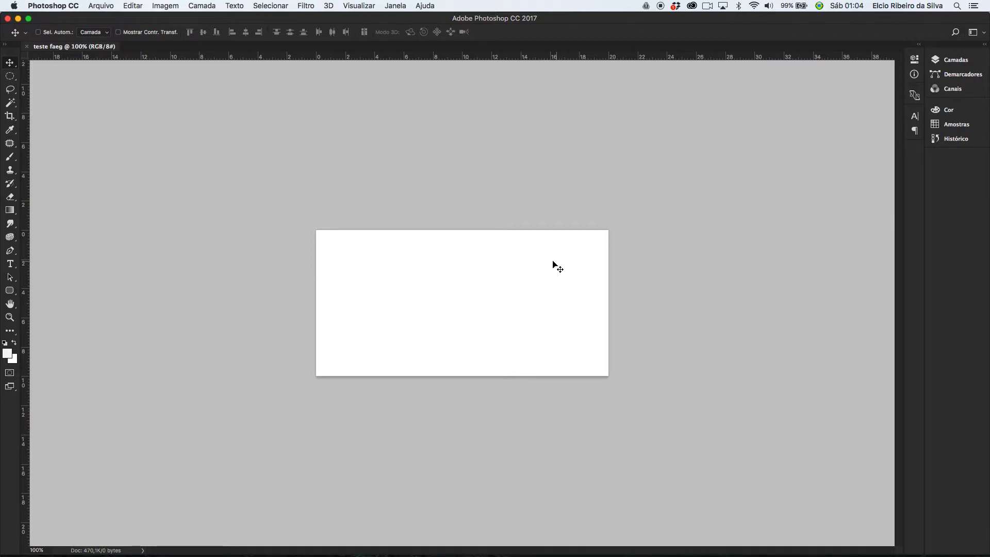
Look through the Camadas, Demarcadores, Canais, Cor, Amostras and Histórico panels in turn
click(957, 61)
click(956, 75)
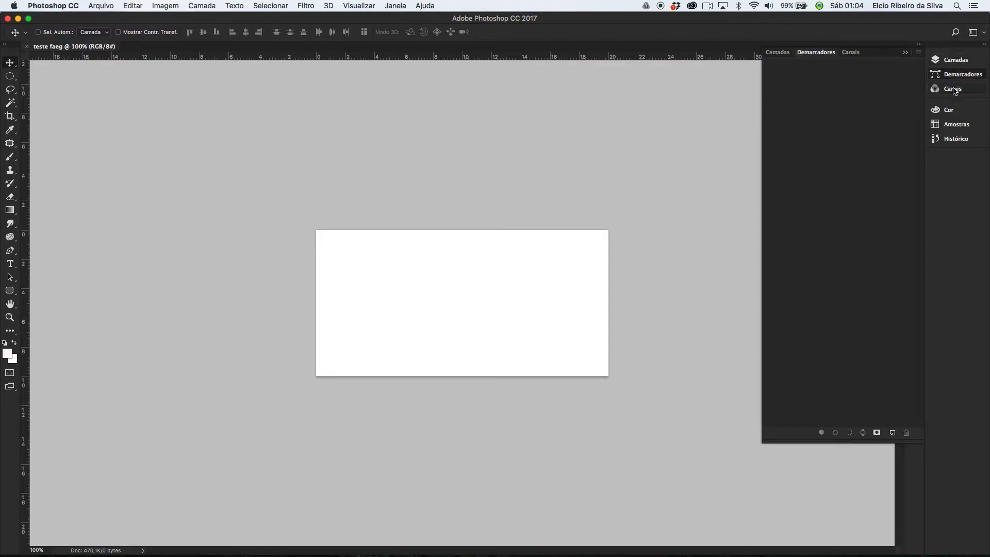
click(953, 90)
click(949, 110)
click(957, 125)
click(956, 138)
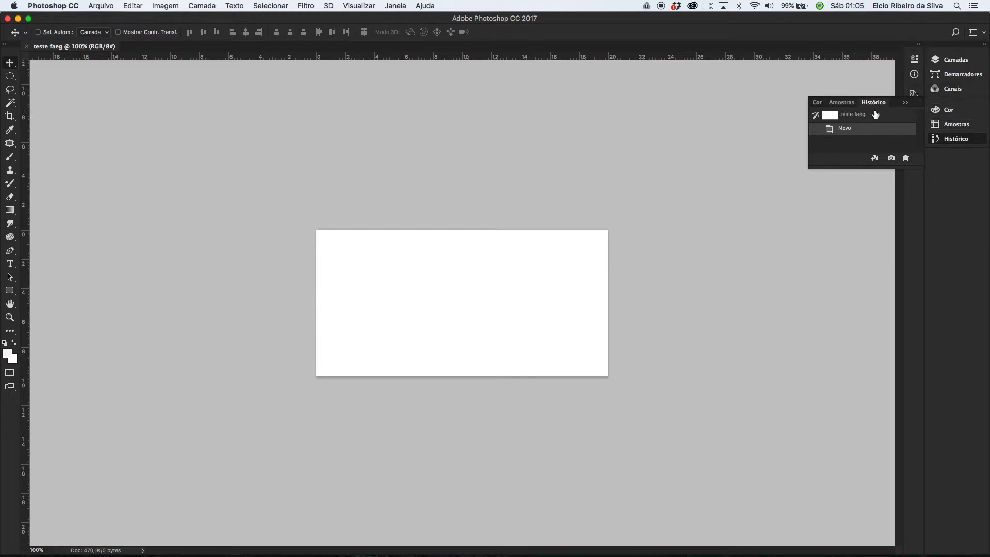
Detach the Amostras, Cor and Histórico panels from the dock as separate floating panels over the workspace
click(842, 103)
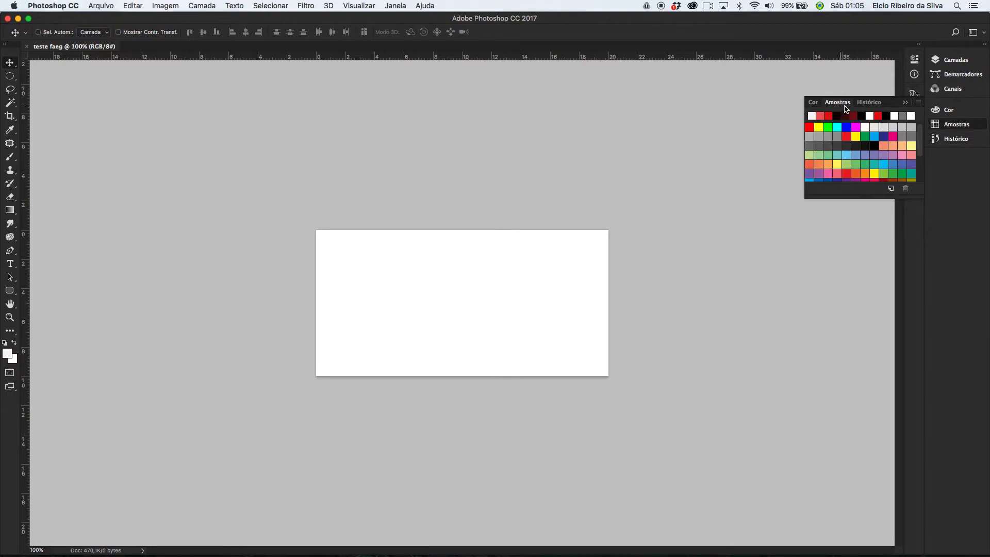
drag(841, 102, 588, 128)
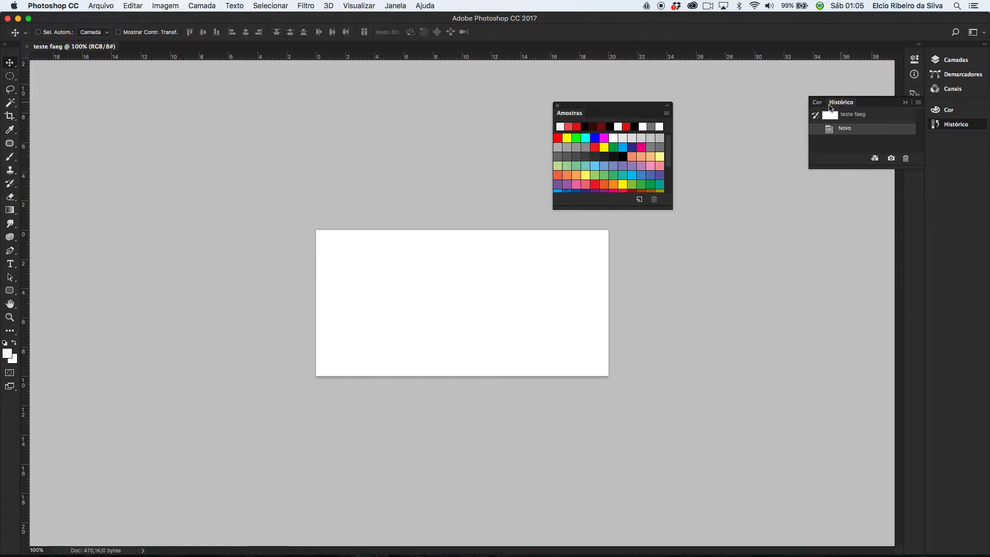
drag(817, 102, 674, 294)
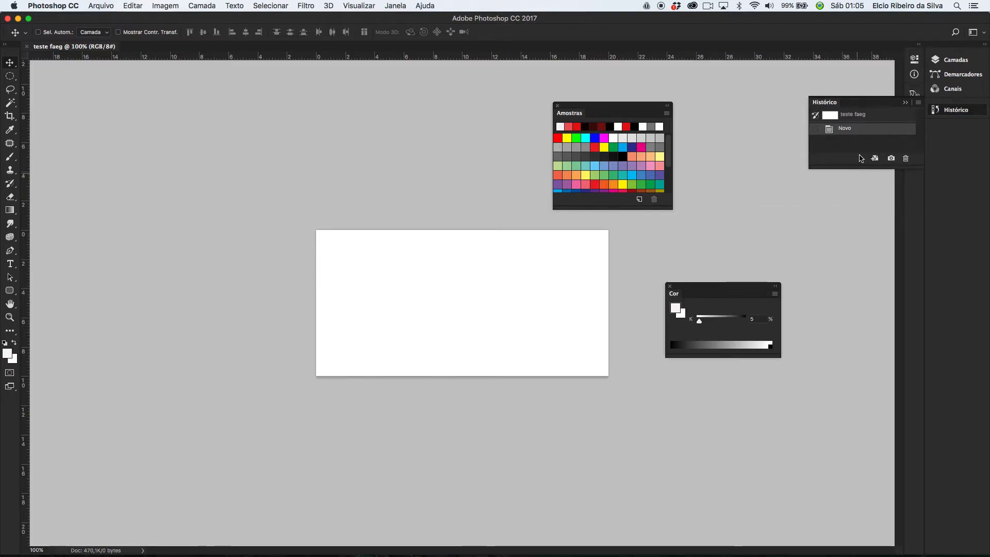
drag(827, 105, 725, 172)
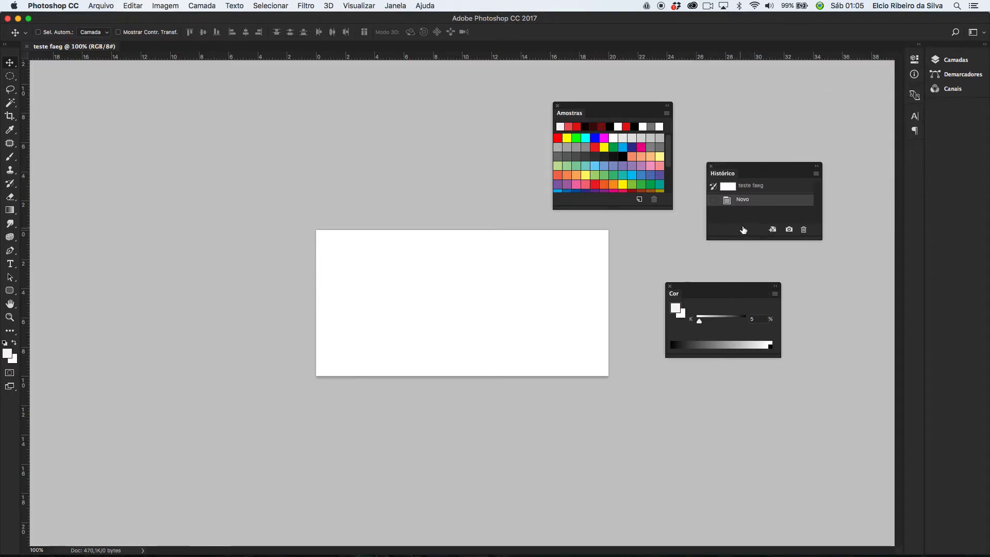
Detach the Demarcadores, Canais and Camadas panels from the dock as separate floating panels
click(956, 77)
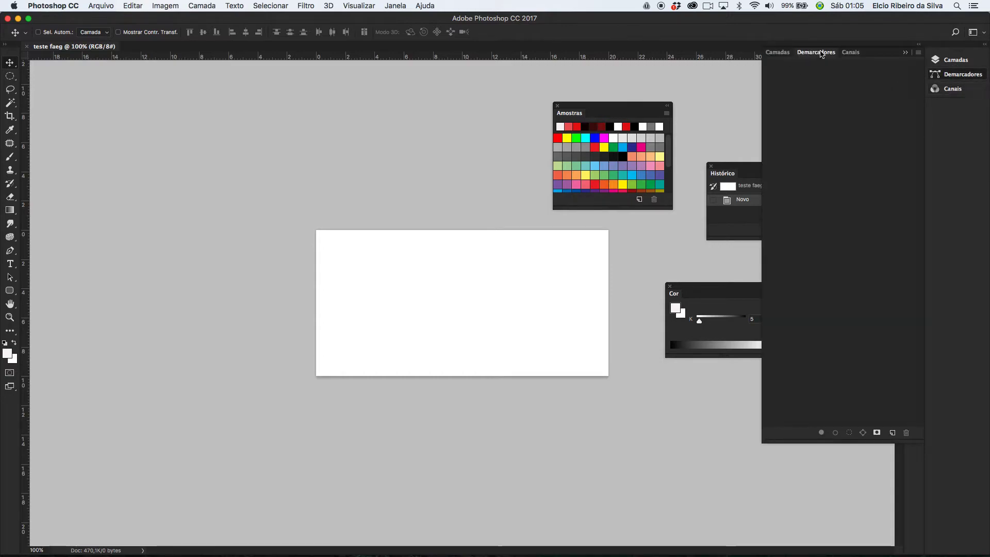
drag(821, 56, 379, 115)
drag(805, 53, 164, 115)
drag(778, 52, 453, 166)
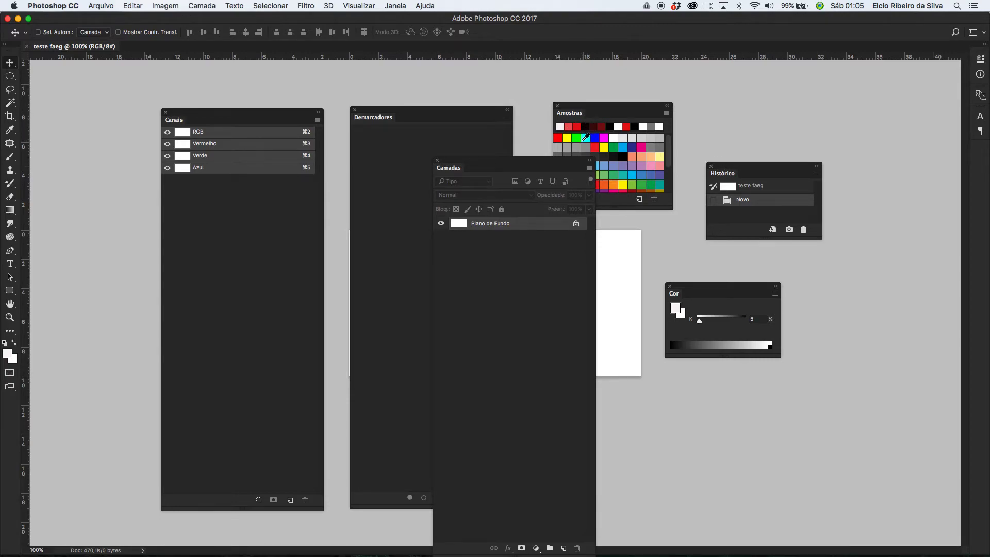
Close the floating Amostras panel and move the Camadas panel beside Demarcadores
drag(576, 109, 658, 95)
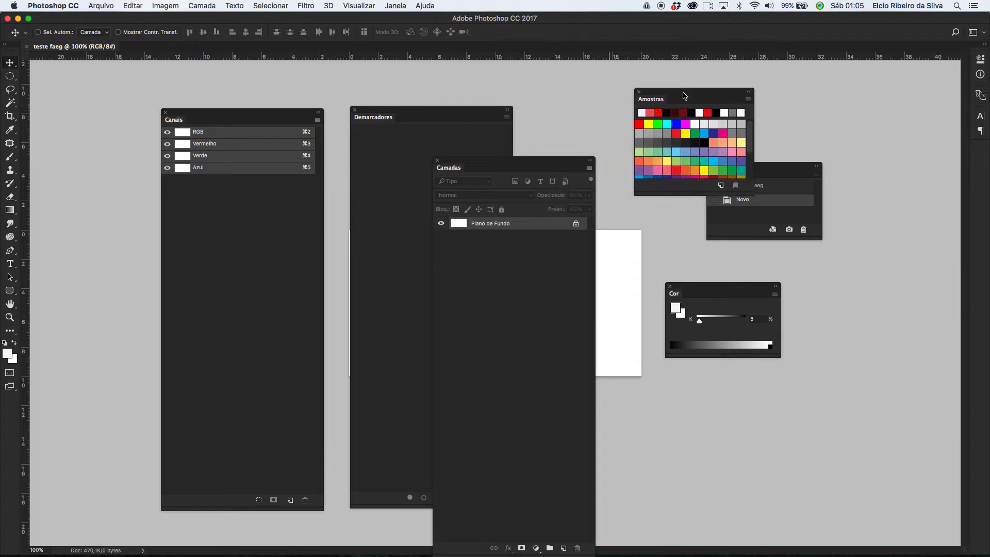
click(639, 93)
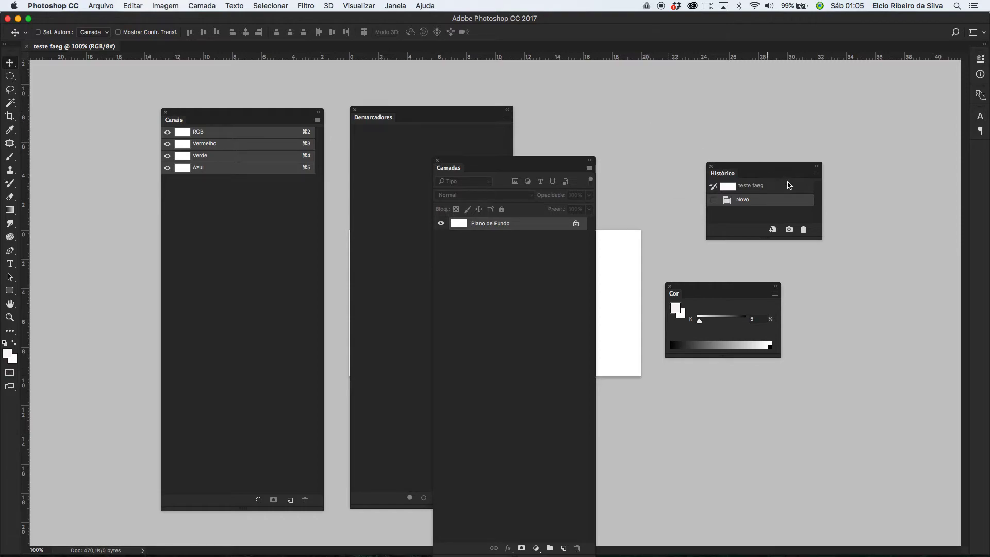
drag(505, 161, 585, 86)
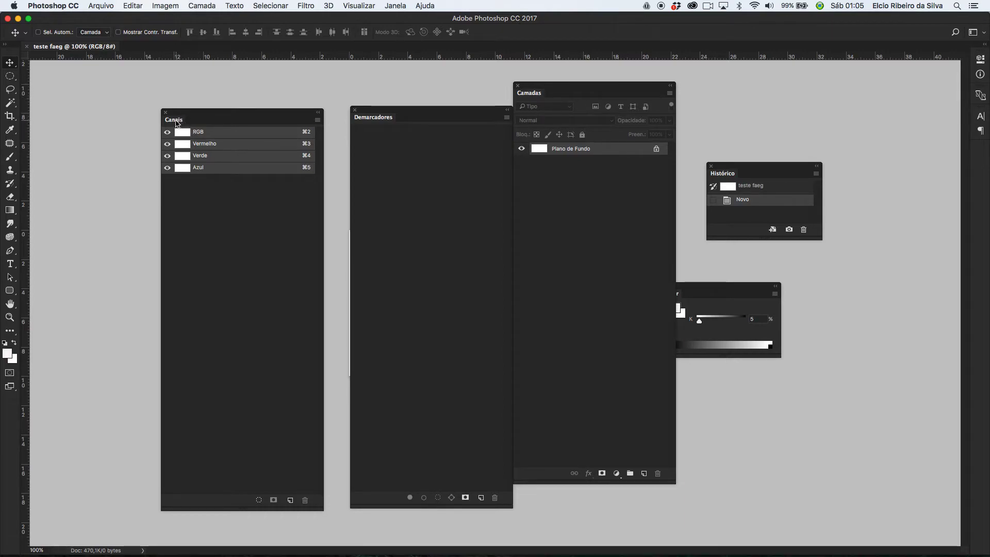
Group the Canais panel with Camadas and switch between the two, ending on Canais
drag(176, 124, 563, 96)
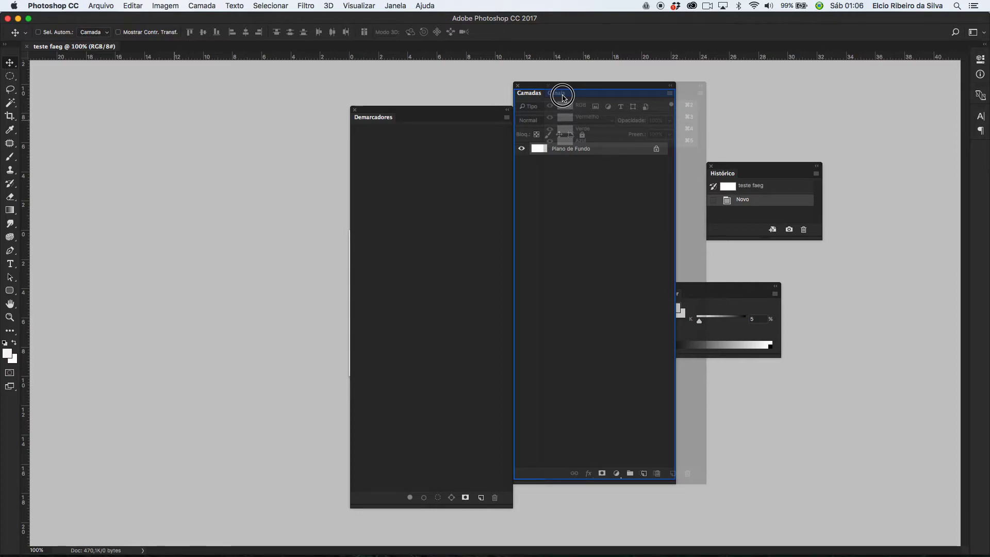
click(564, 97)
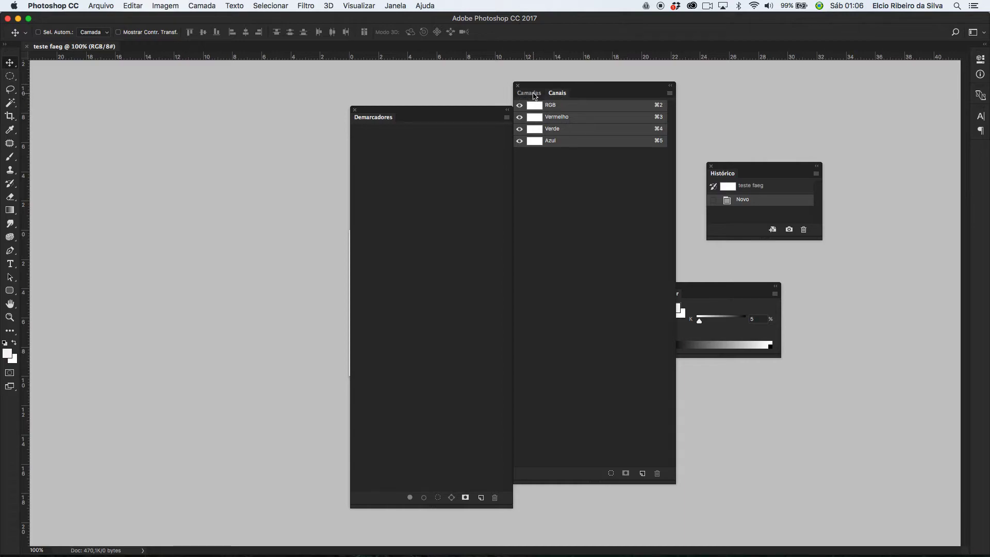
click(538, 96)
click(552, 96)
click(535, 96)
click(561, 95)
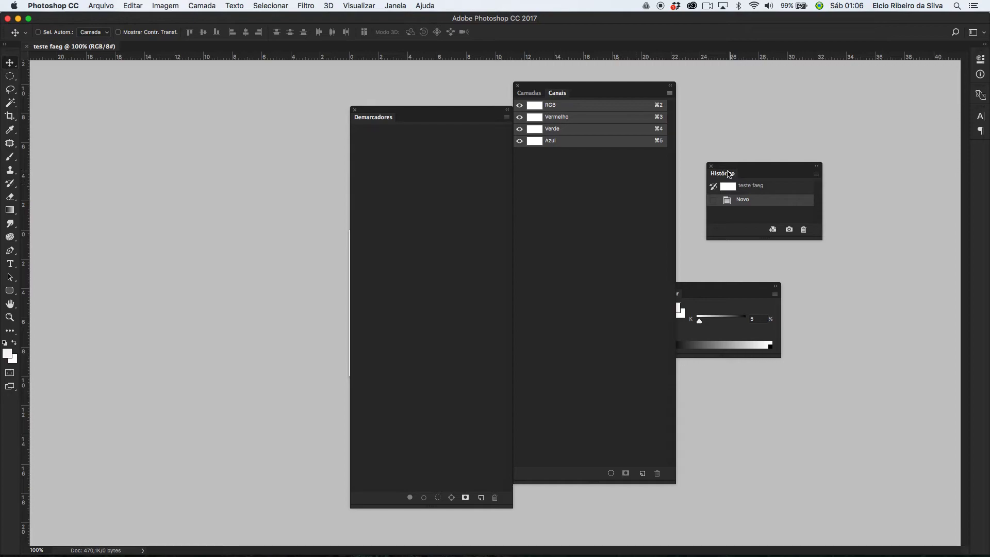
Add the Histórico, Cor and Demarcadores panels to the Camadas and Canais group and move the group clear of the canvas
drag(711, 167, 589, 107)
drag(726, 295, 601, 120)
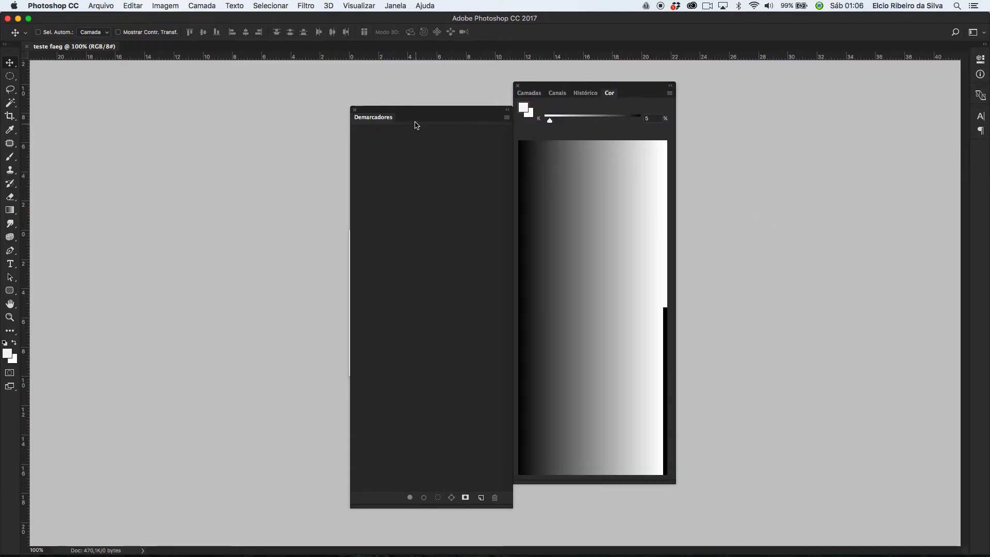
drag(376, 115, 761, 95)
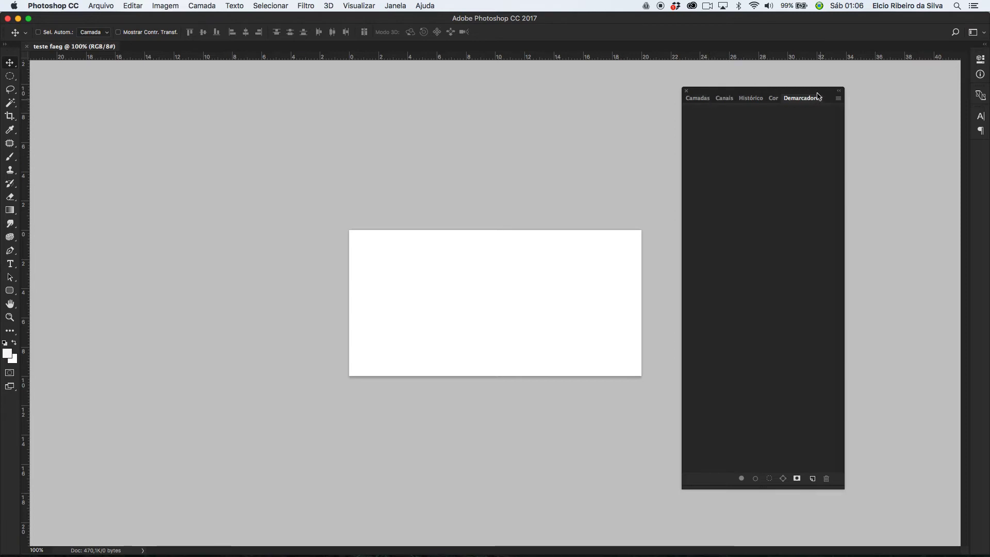
Dock the floating five-panel group in the collapsed icon column below the character and paragraph panels, and expand Camadas
drag(778, 90, 983, 156)
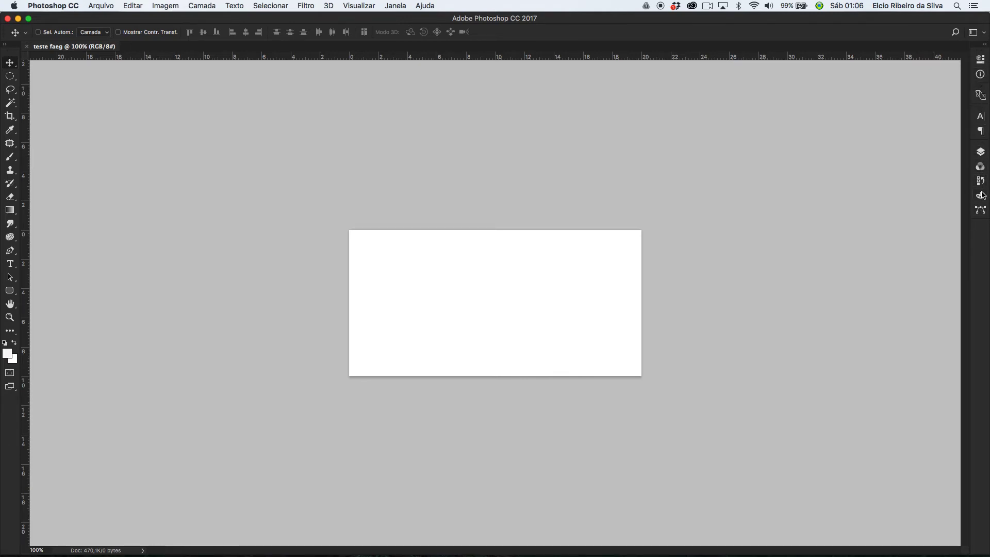
click(981, 152)
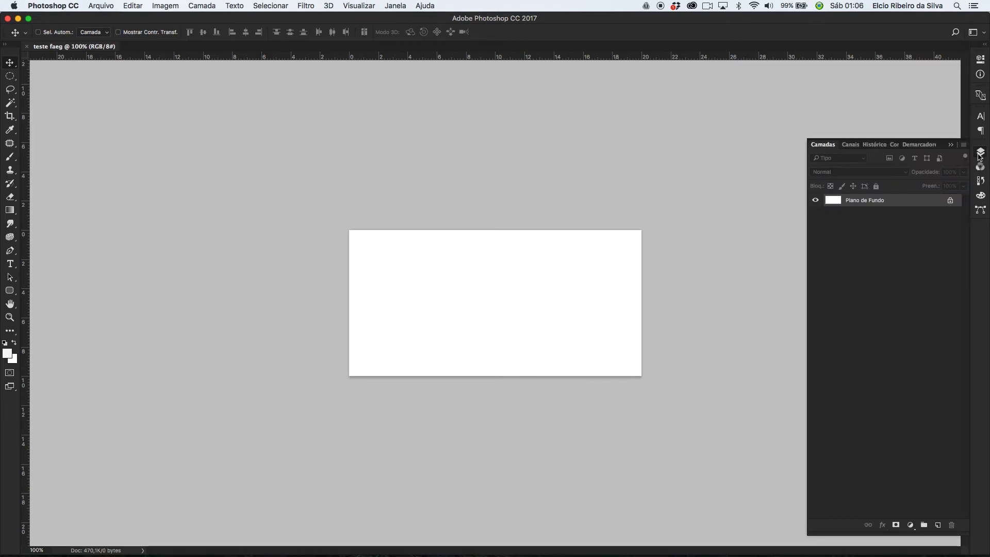
View the docked group's Demarcadores, Cor, Histórico and Canais panels in turn, ending on Camadas
click(912, 146)
click(890, 146)
click(869, 144)
click(845, 144)
click(822, 144)
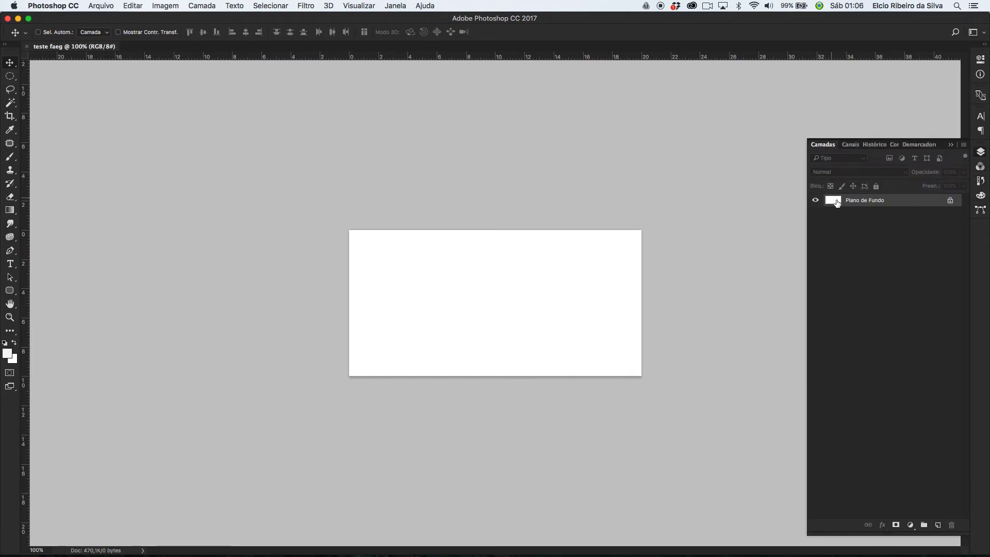
Collapse the docked group to icons, expand its Camadas panel again, and collapse it once more
click(952, 145)
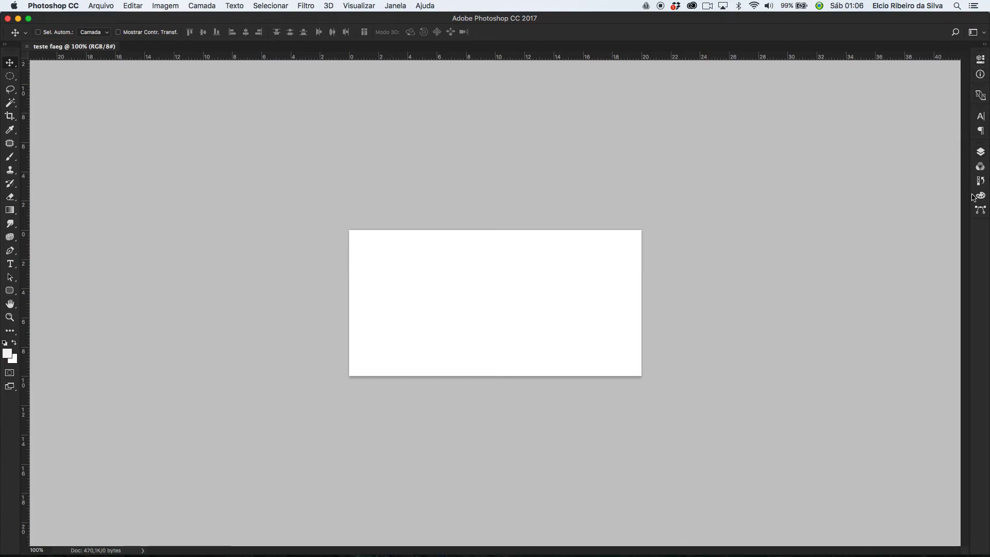
click(981, 152)
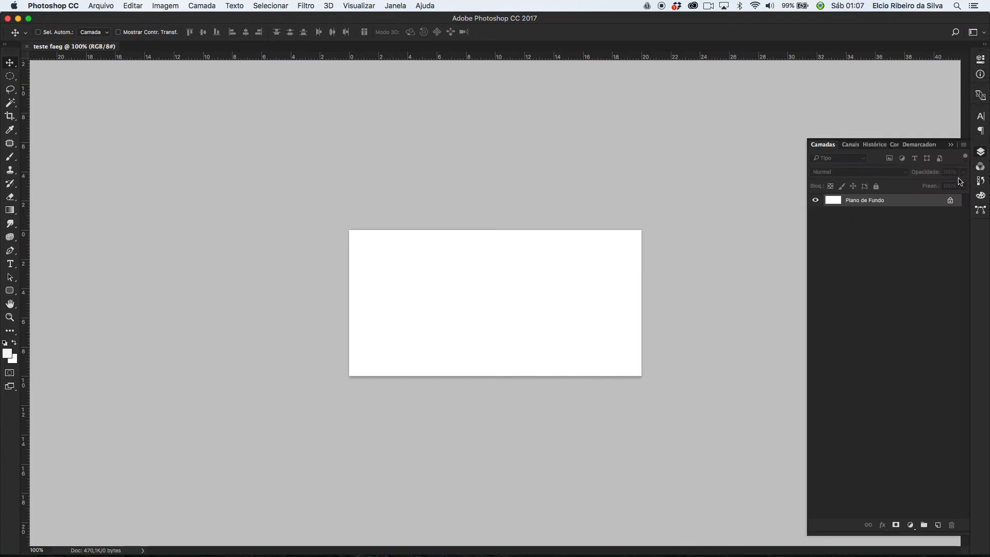
click(951, 146)
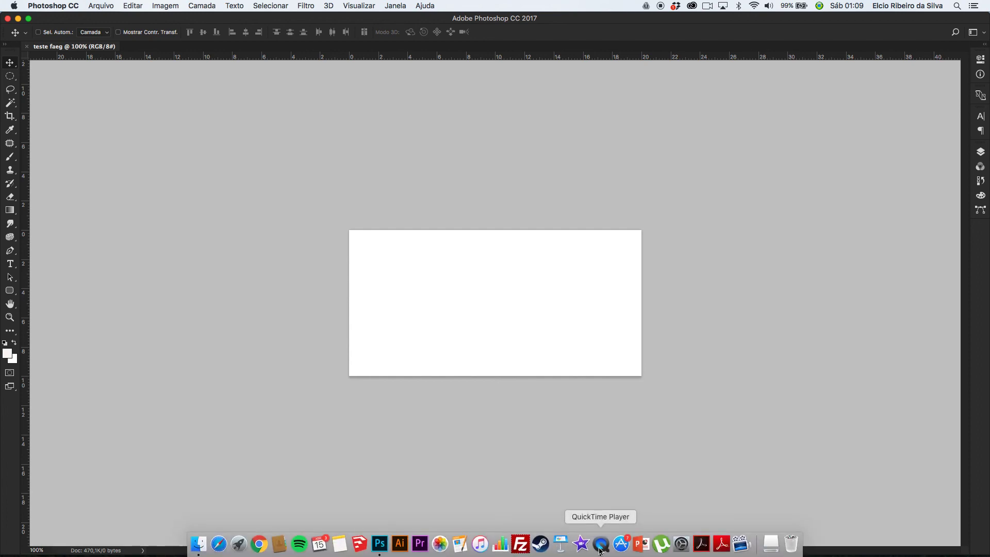
click(599, 545)
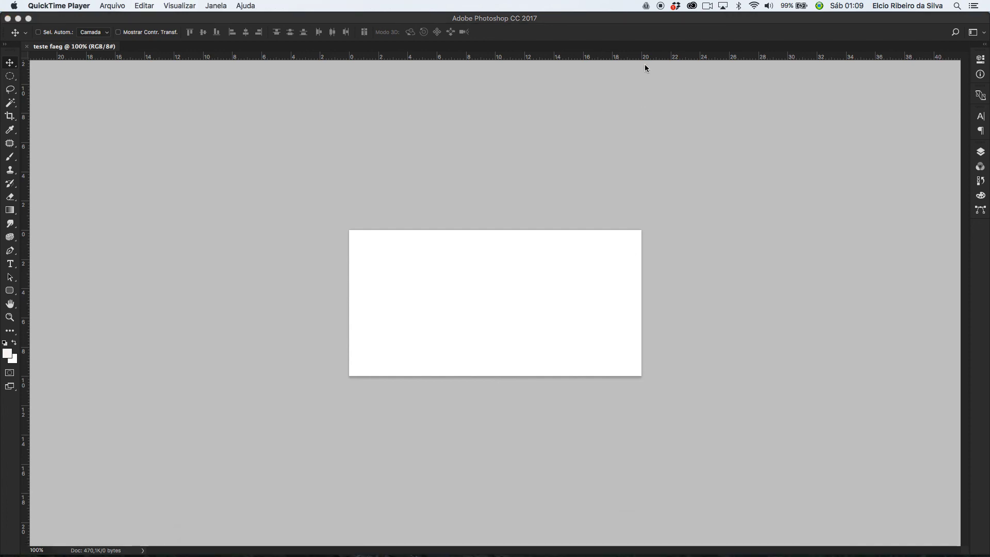